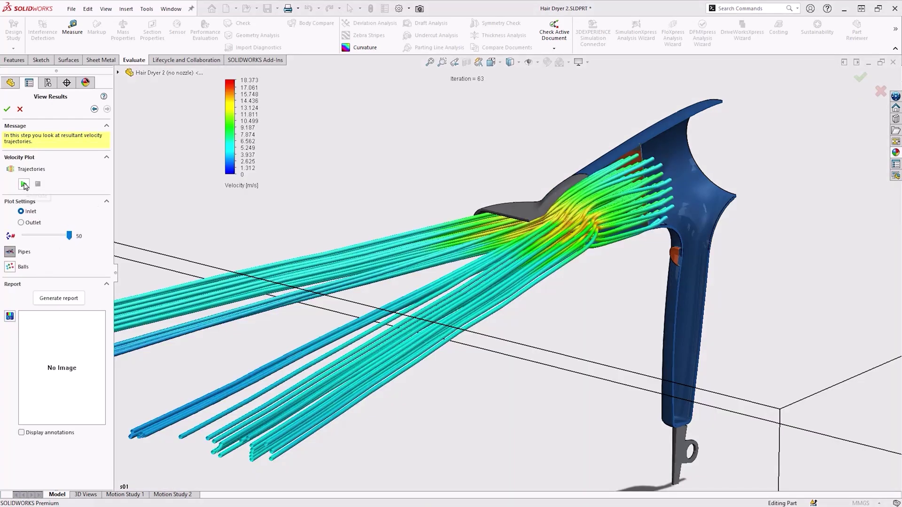
Step: Replay the FloXpress velocity trajectories, then generate the new staircase models and drawings from the form
click(25, 185)
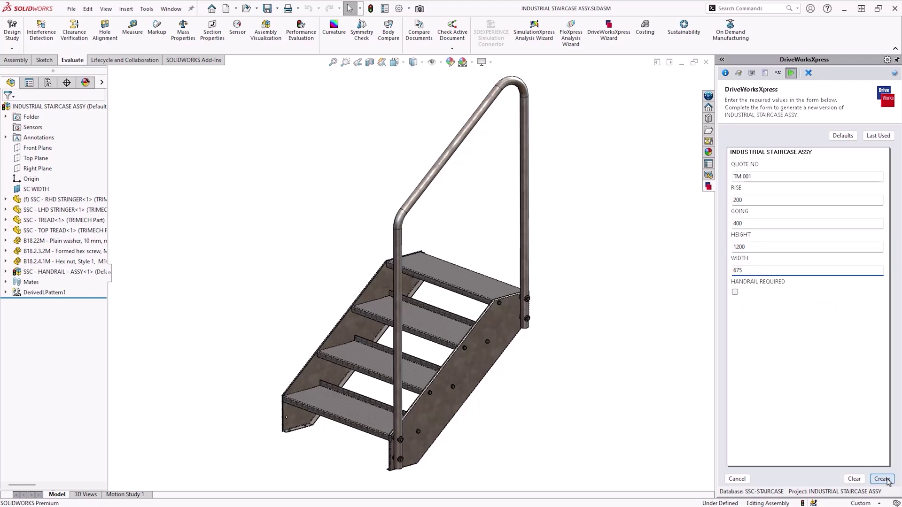
click(886, 480)
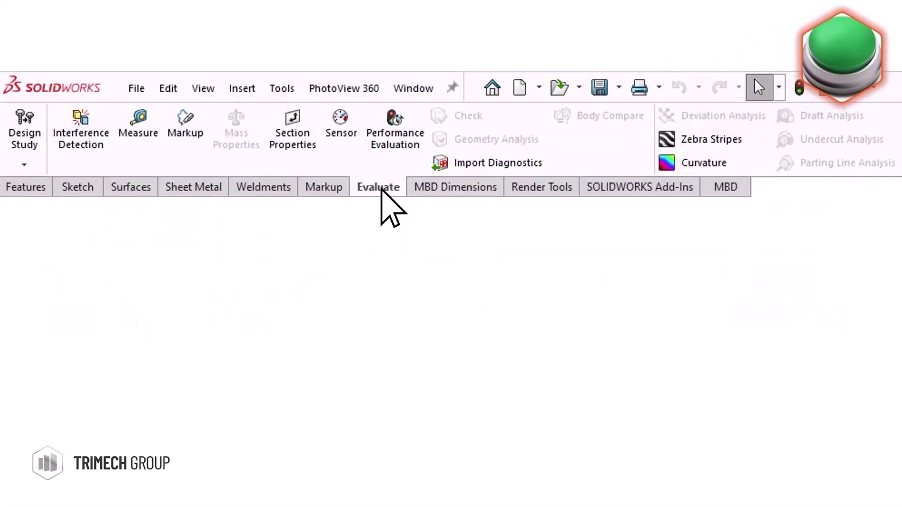
Step: Enable SimulationXpress by copying its activation code into the Product Code field
click(616, 141)
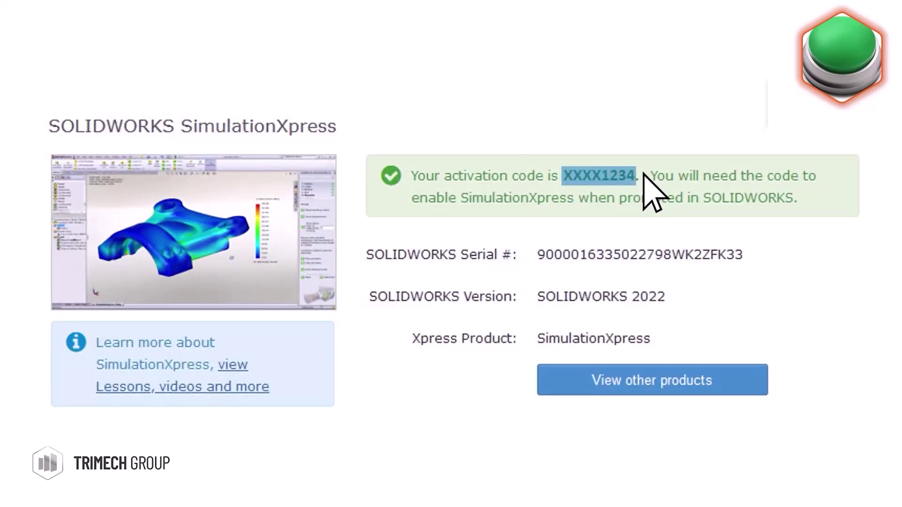
key(ctrl+c)
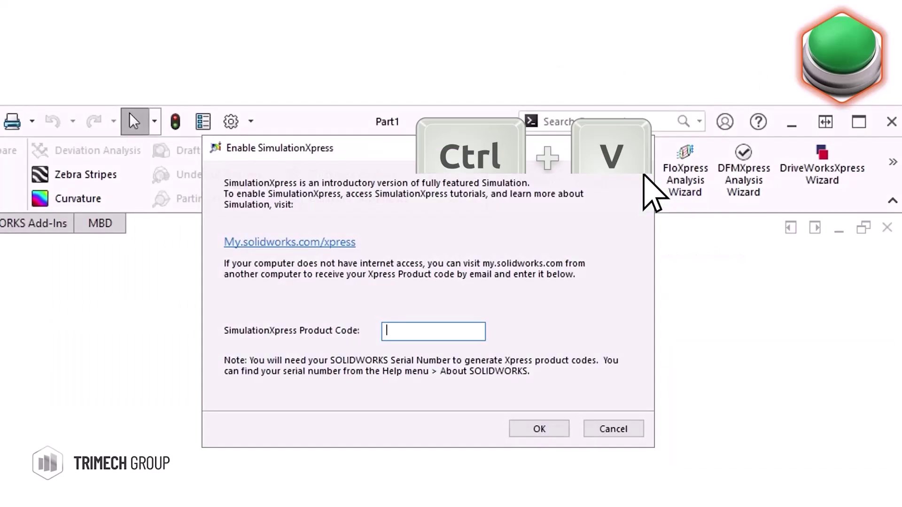
key(ctrl+v)
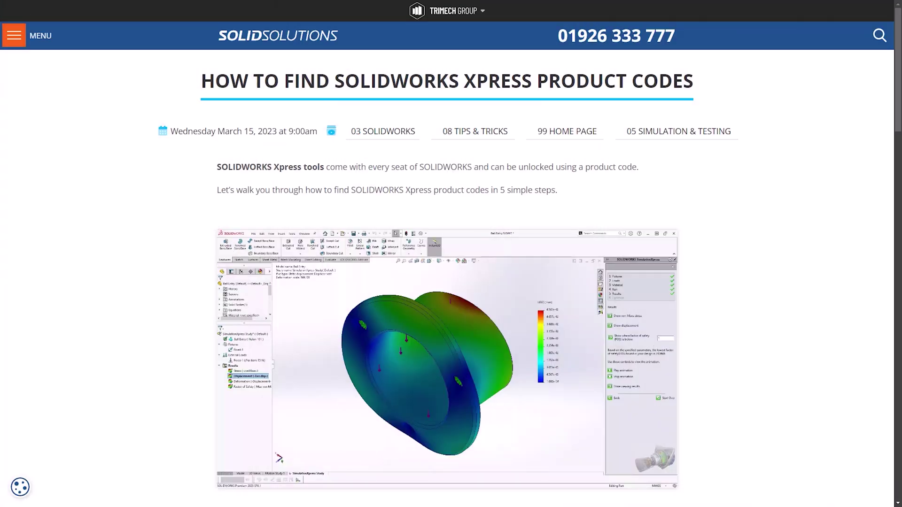
scroll(759, 162, down, 1)
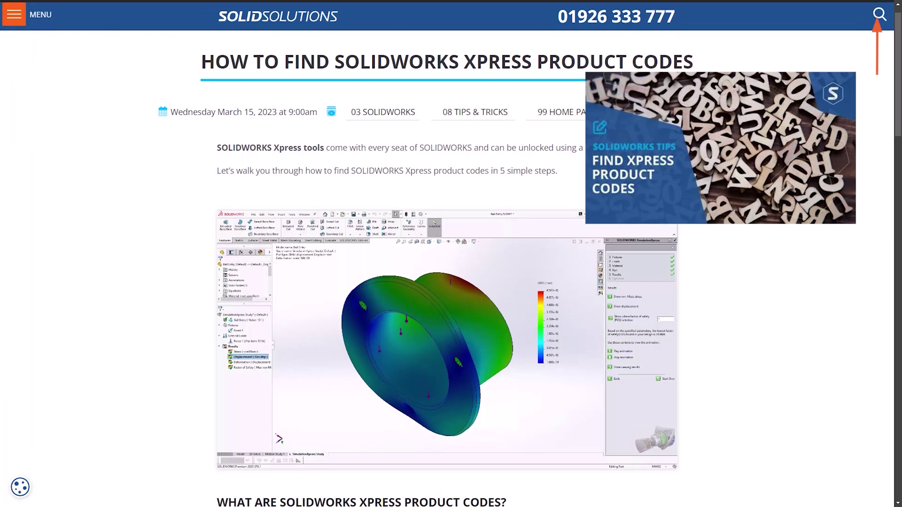
scroll(446, 258, down, 1)
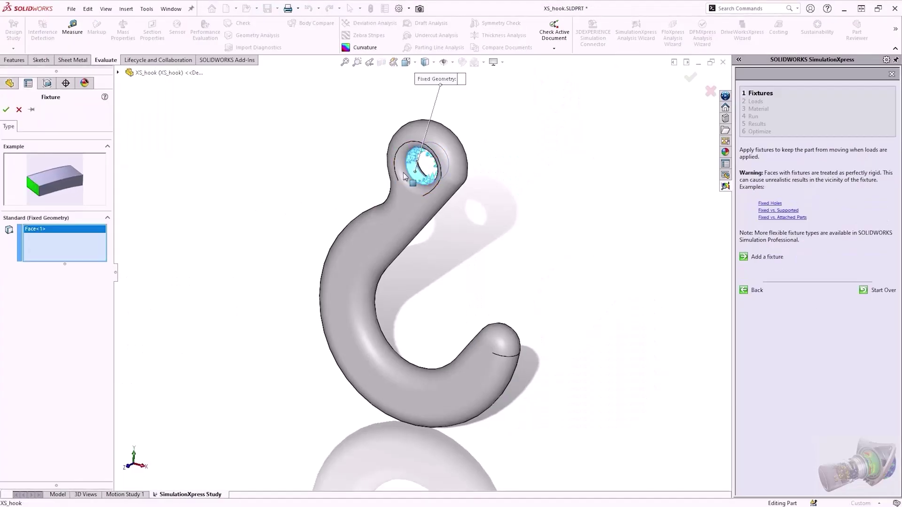
Step: Add a reversed 1500 lbf total force normal to Plane2, in English (IPS) units
click(756, 296)
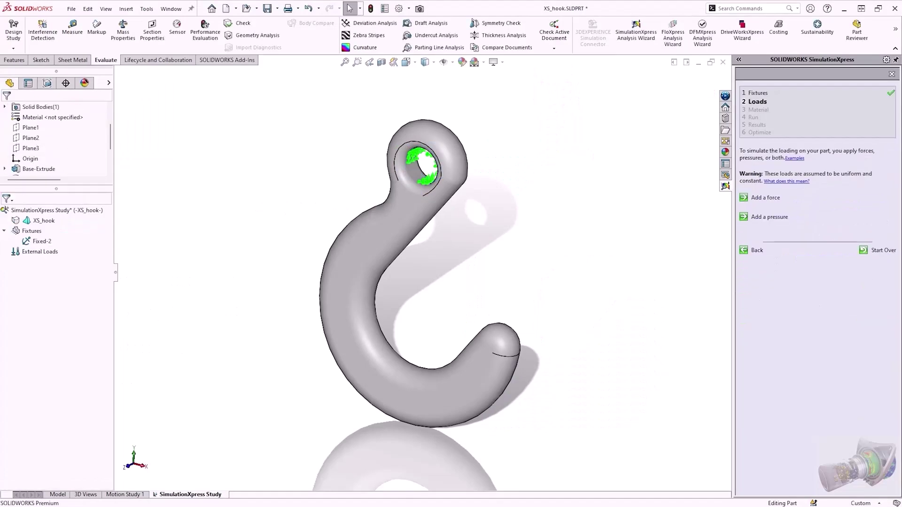
click(758, 198)
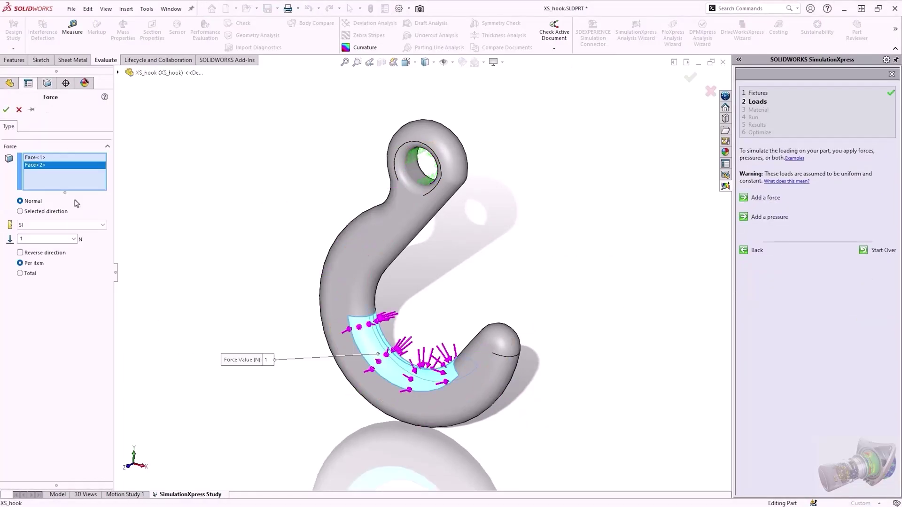
click(20, 211)
click(155, 146)
click(20, 317)
click(61, 274)
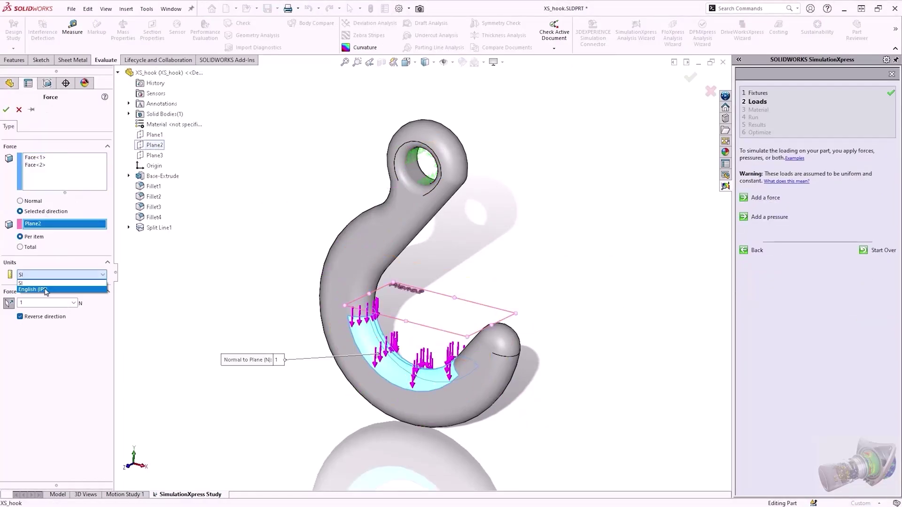
click(37, 284)
text(1500)
click(20, 247)
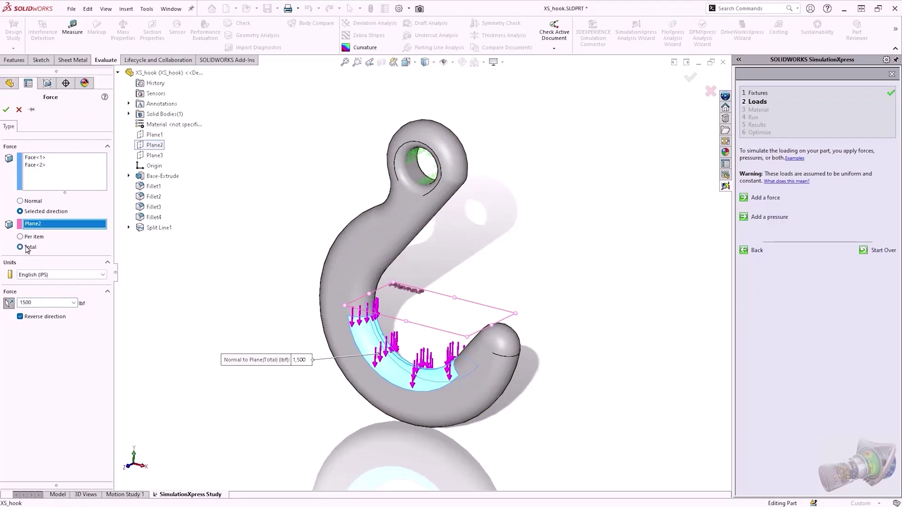
Step: Accept the force, assign Alloy Steel to the hook, and run the simulation
click(6, 109)
click(770, 192)
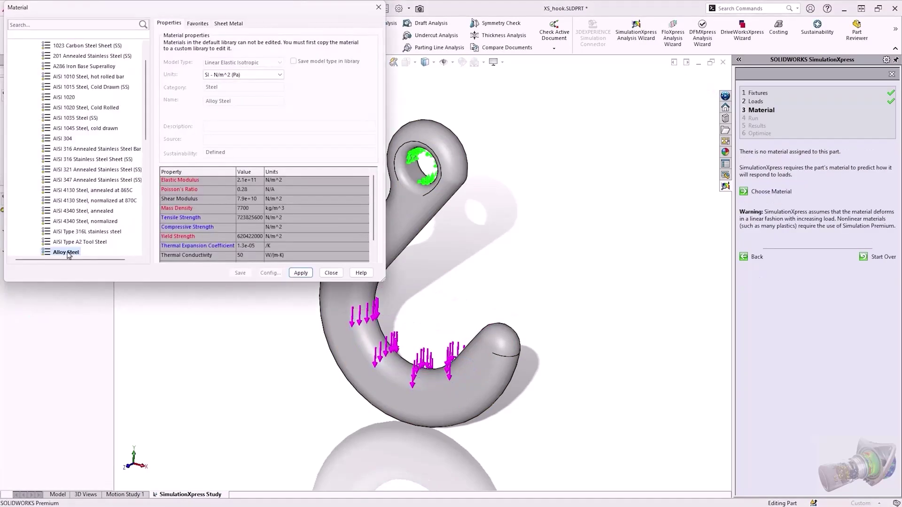
click(301, 272)
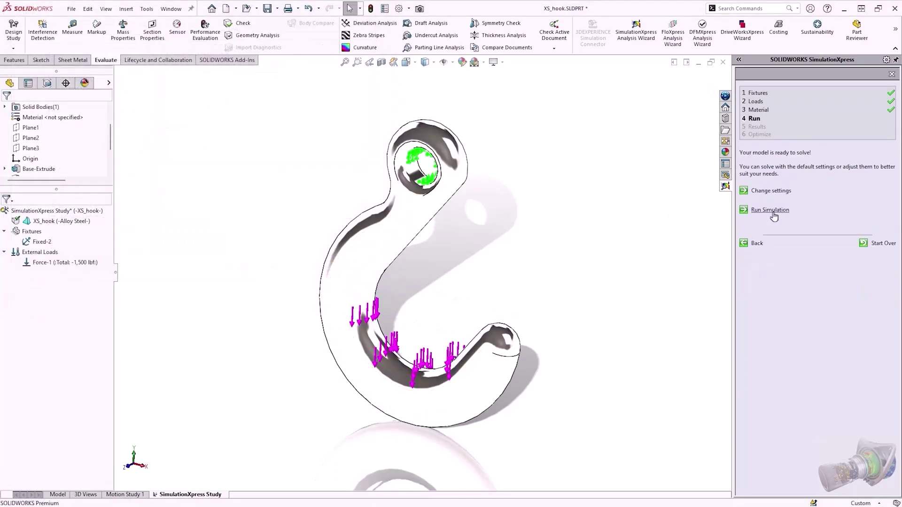
click(770, 210)
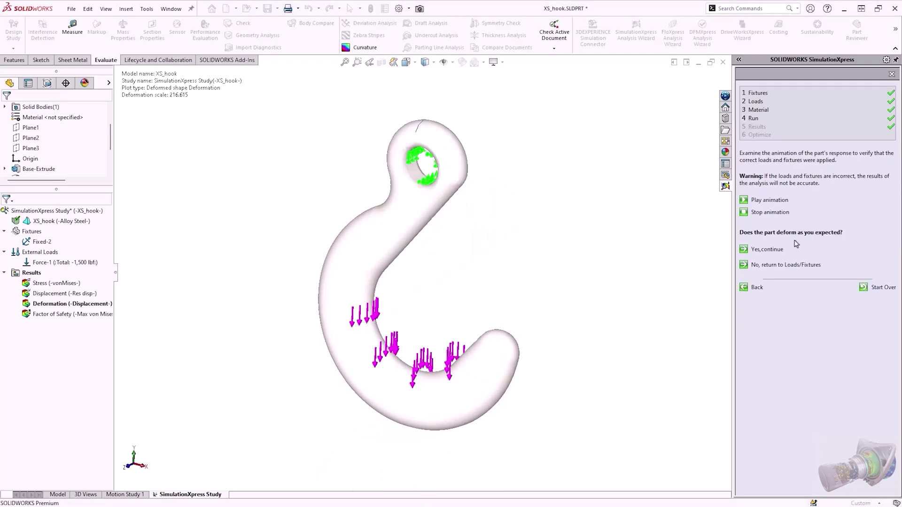
click(767, 249)
Step: Review the displacement plot and factor-of-safety results, with a lowest FOS of 15.1943
right_click(41, 253)
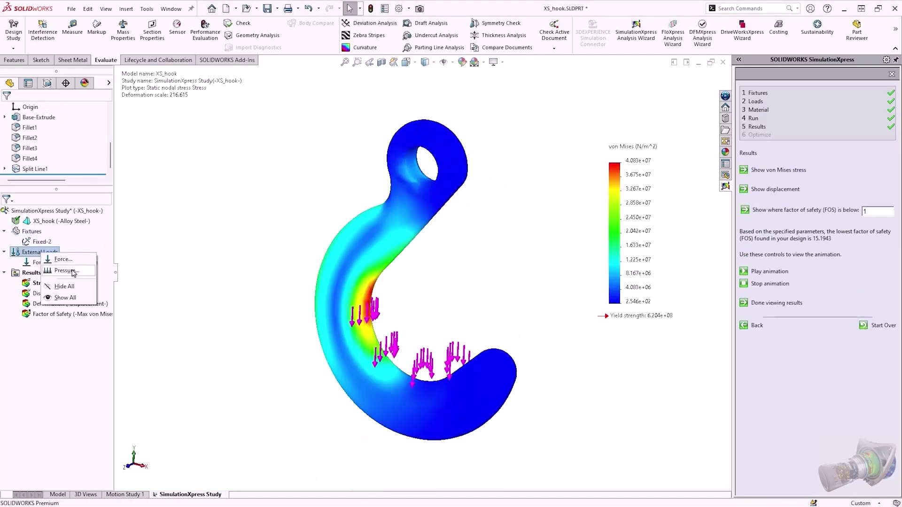
key(Escape)
click(777, 190)
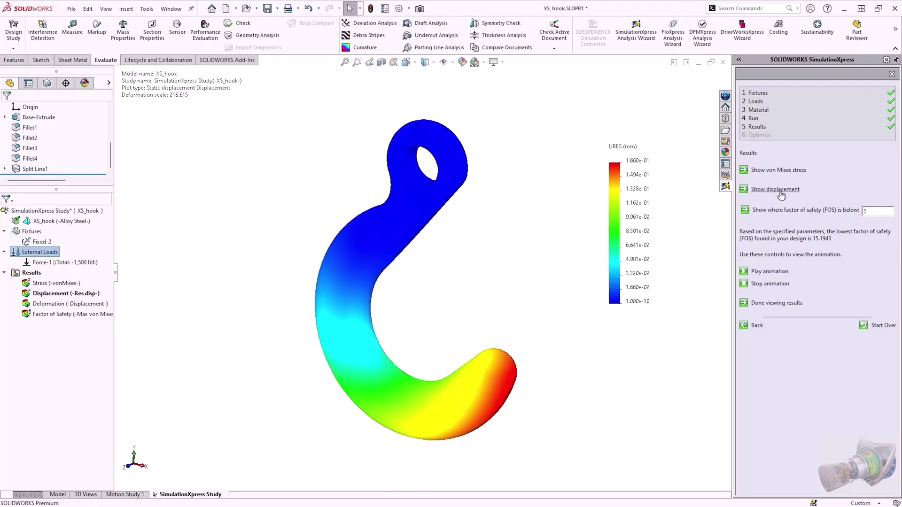
click(806, 210)
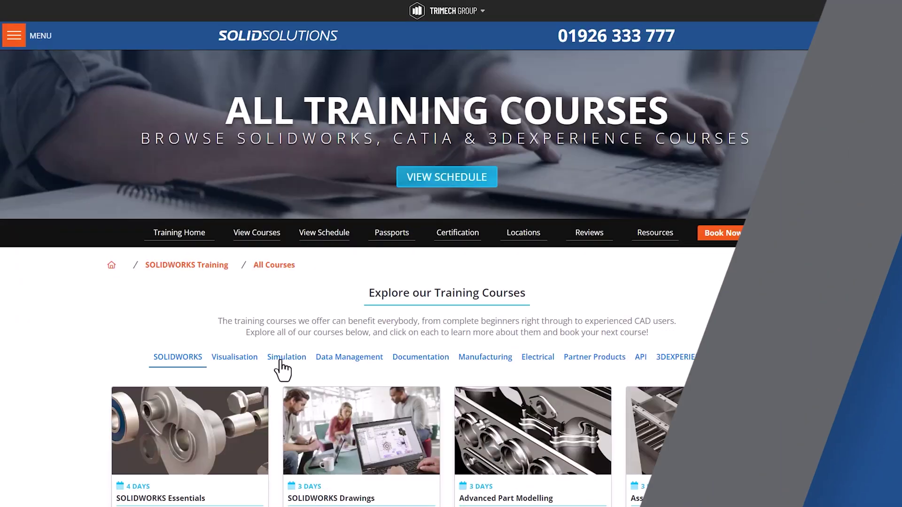
Step: Filter the course list to the Simulation category and browse the course cards
click(281, 361)
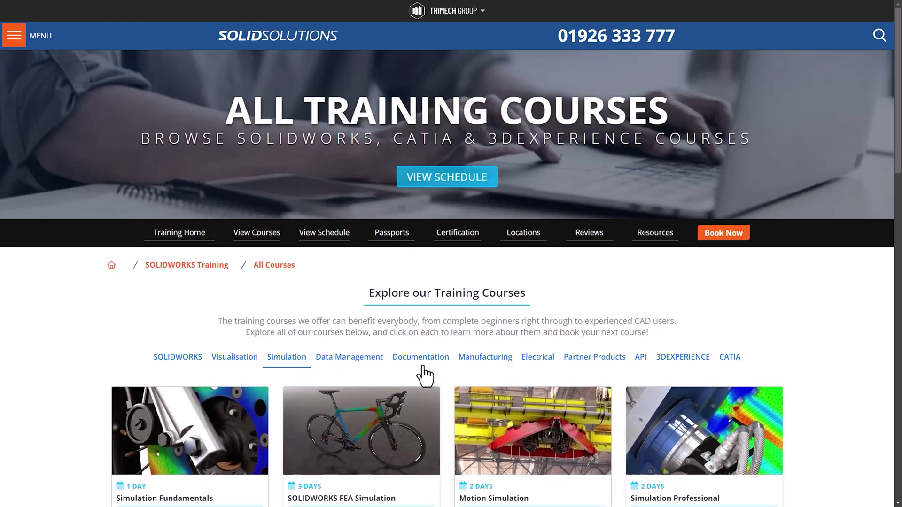
scroll(531, 369, down, 5)
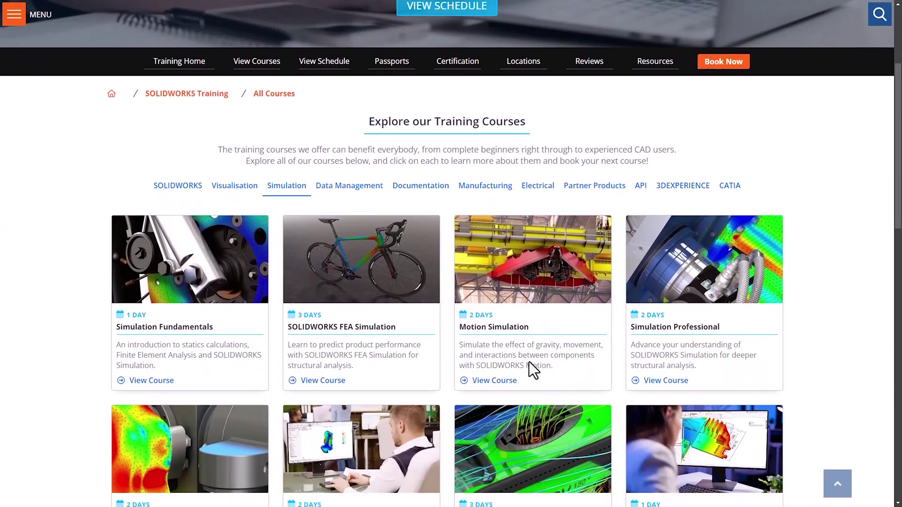
scroll(527, 366, down, 2)
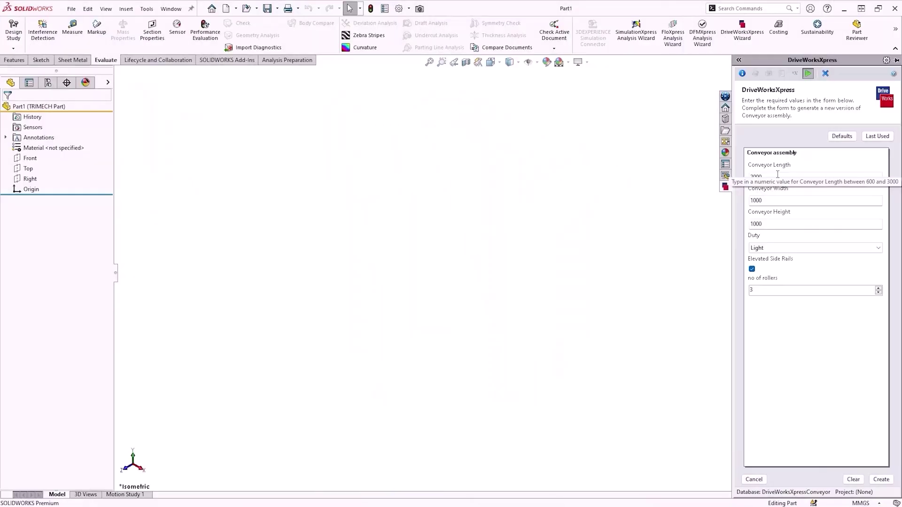
Step: Enter conveyor length 1780, width 475 and height 1050 in the DriveWorksXpress form
double_click(772, 177)
text(1780)
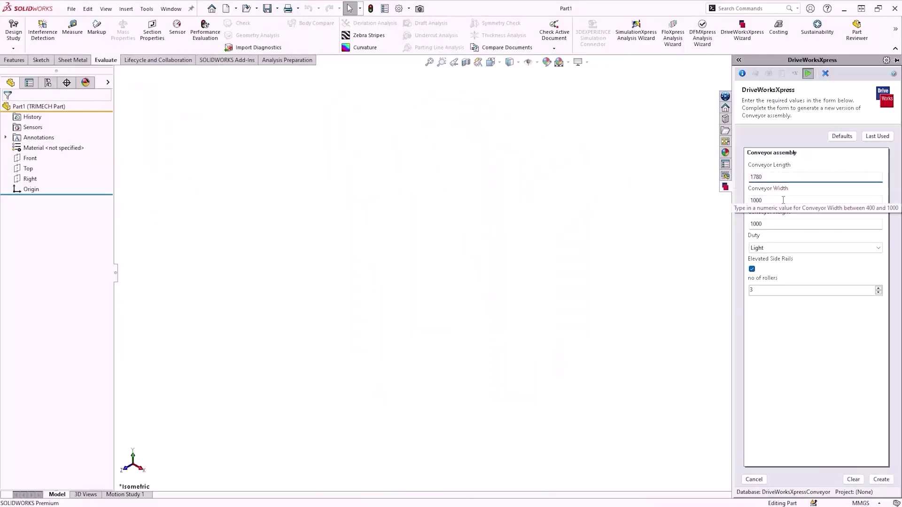
double_click(783, 200)
text(475)
double_click(783, 224)
text(1050)
Step: Set the conveyor duty to Heavy and generate the conveyor assembly
click(799, 248)
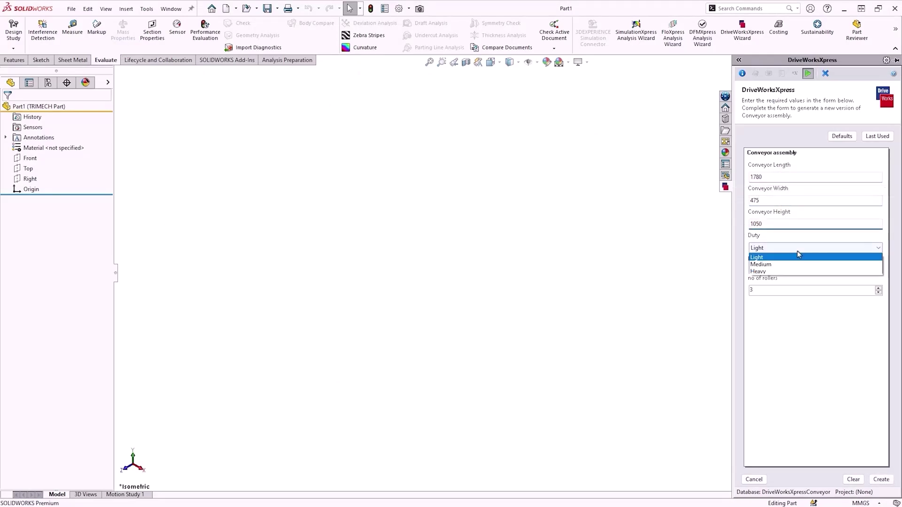
click(773, 265)
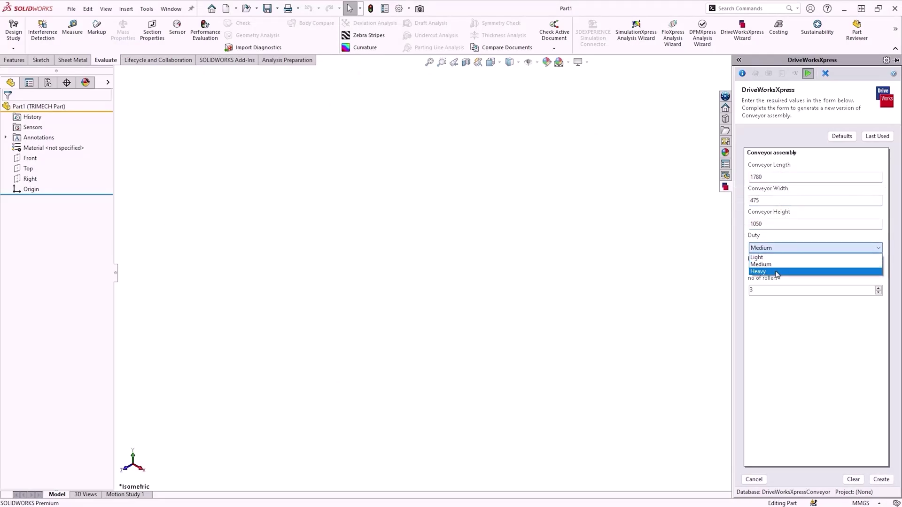
click(776, 273)
click(881, 479)
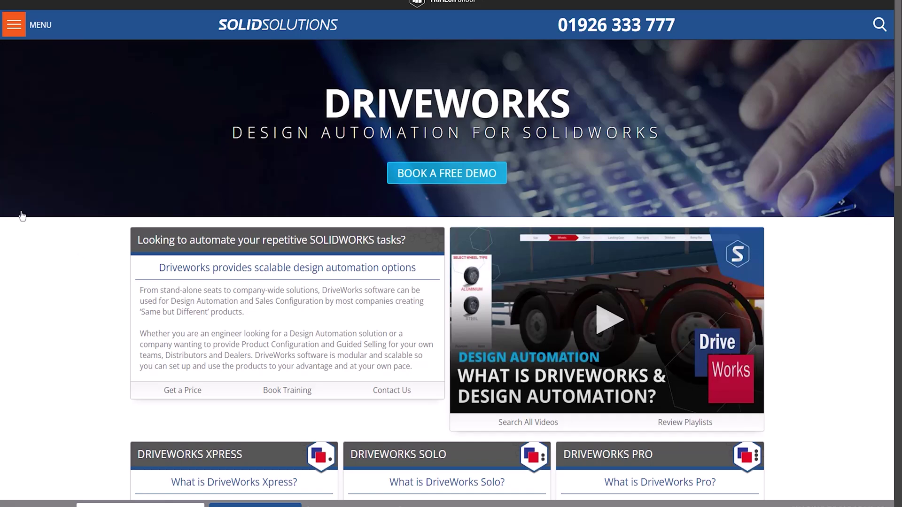
Step: Scroll the DriveWorks page down to the Xpress, Solo and Pro product cards
scroll(144, 102, down, 6)
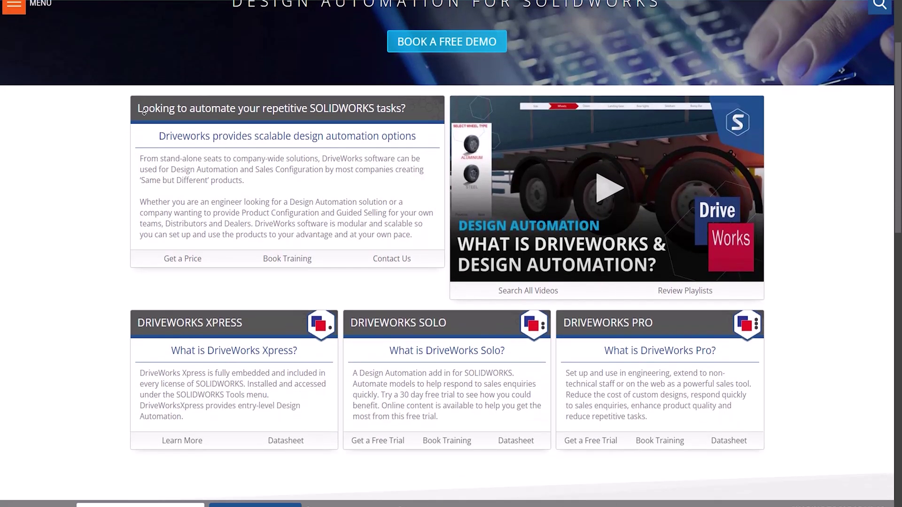
scroll(144, 112, down, 2)
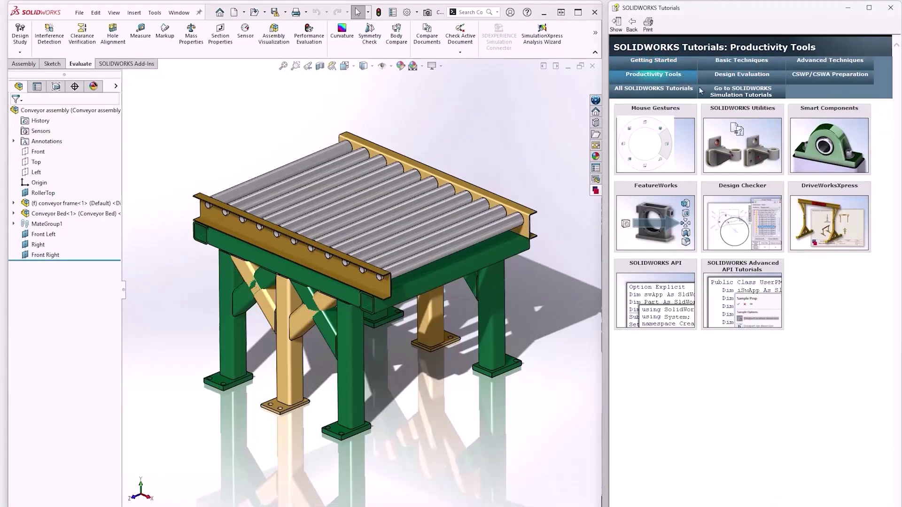
Step: Open the DriveWorksXpress tutorial from the Productivity Tools tutorials
mouse_move(852, 230)
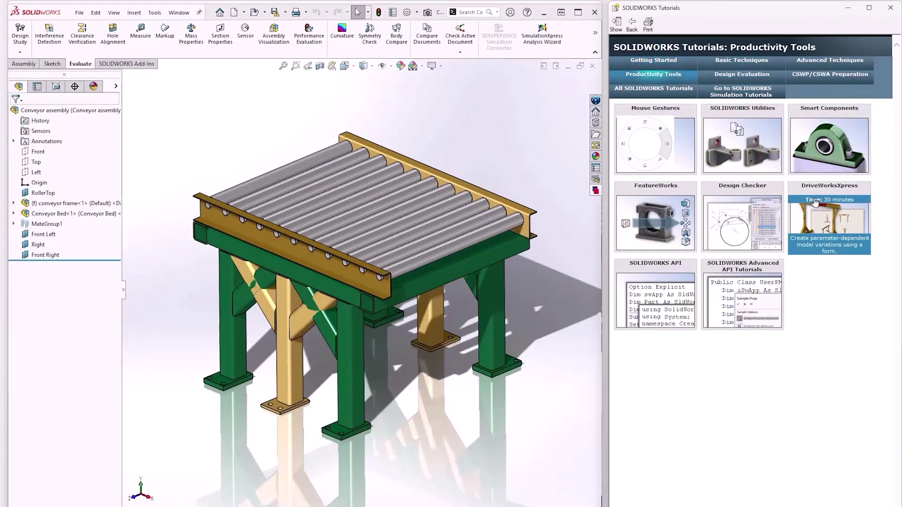
click(831, 226)
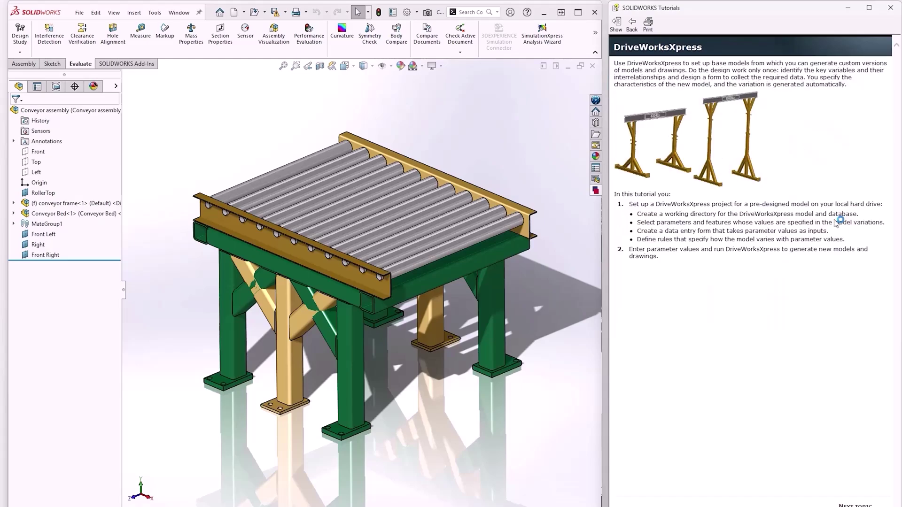